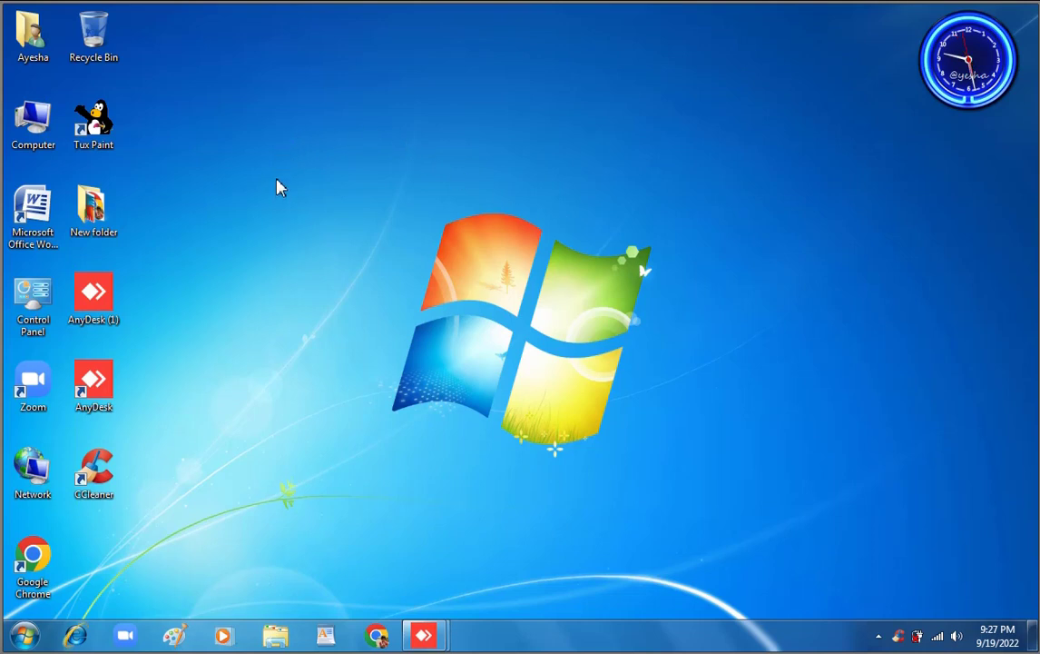
Open Control Panel from the Start menu, showing All Control Panel Items as large icons.
{"action": "left_click", "coordinate": [24, 639]}
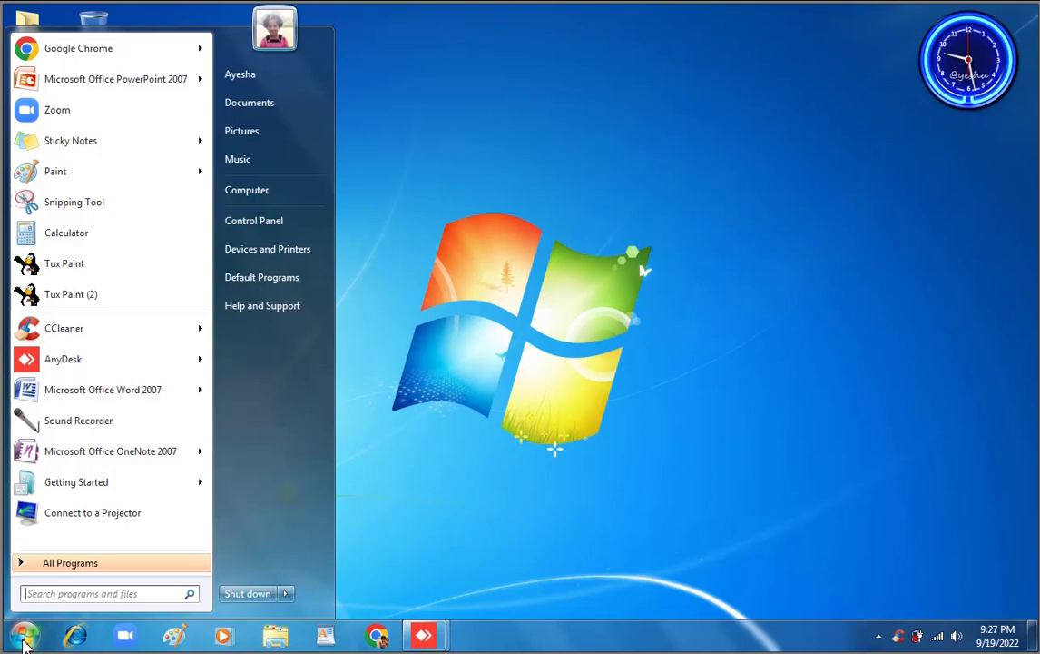
{"action": "left_click", "coordinate": [257, 225]}
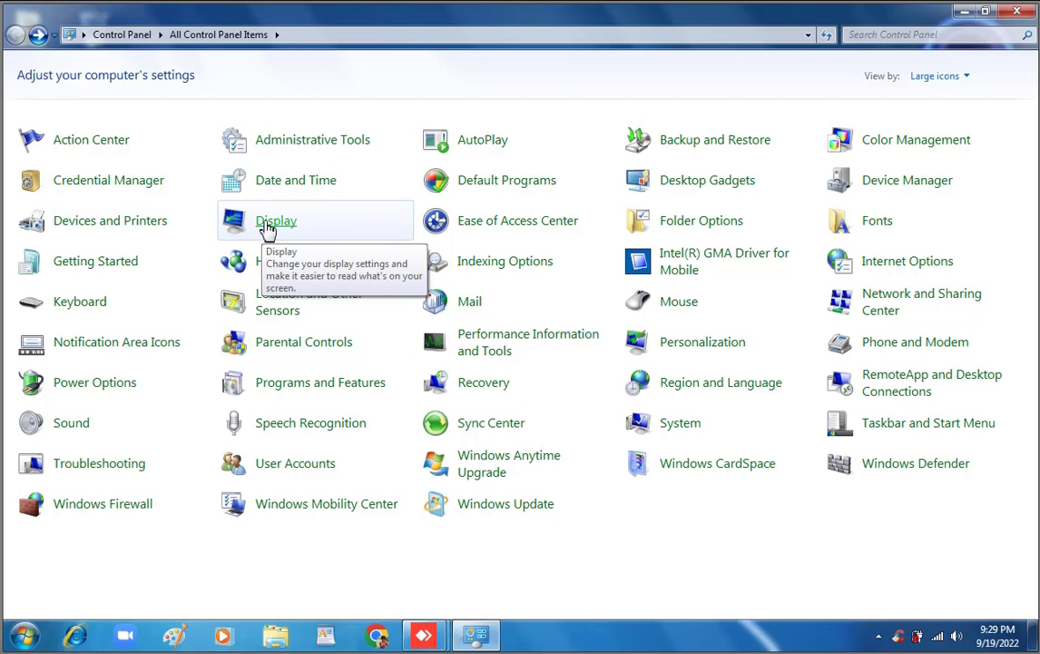
Switch the Control Panel 'View by' setting to Category.
{"action": "left_click", "coordinate": [958, 80]}
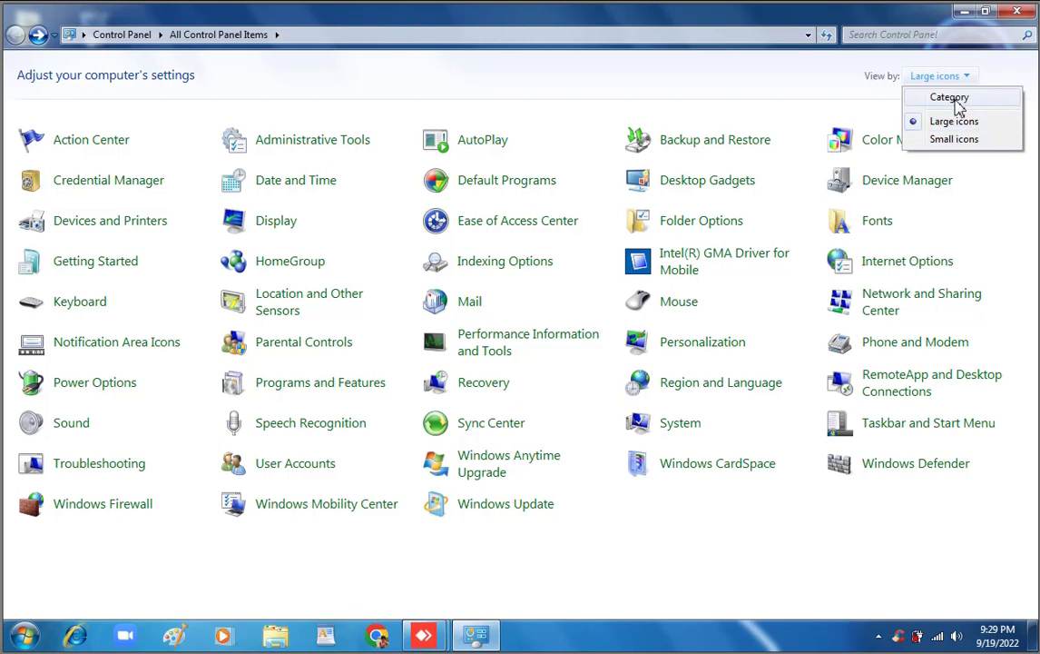
{"action": "left_click", "coordinate": [956, 102]}
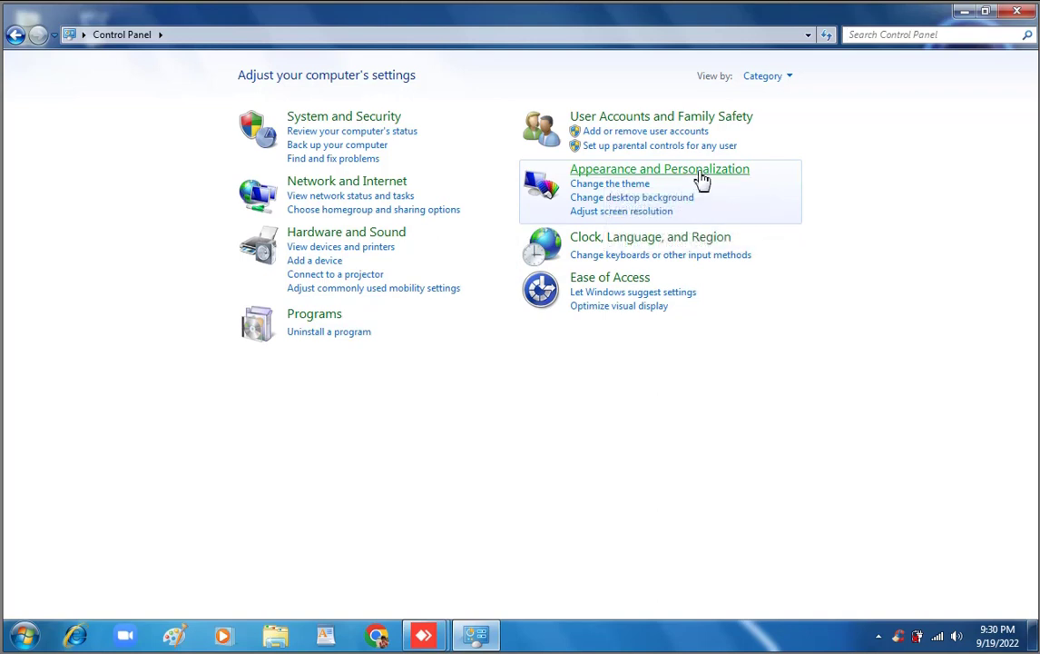
Go to the Display text-size page, try Medium - 125%, then reselect Smaller - 100%.
{"action": "left_click", "coordinate": [615, 213]}
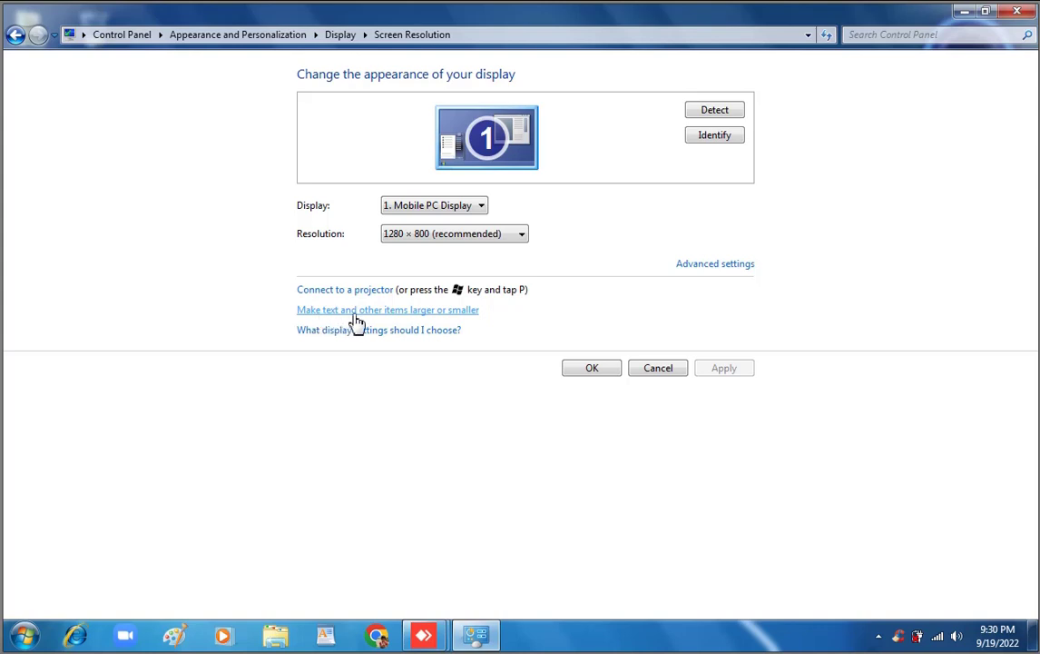
{"action": "left_click", "coordinate": [449, 311]}
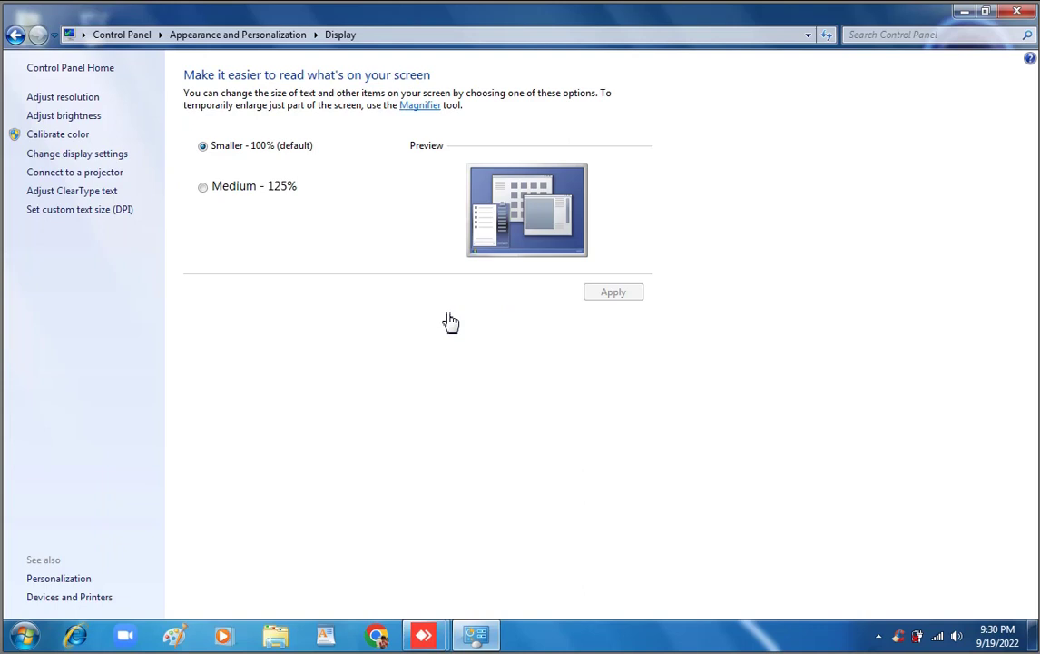
{"action": "left_click", "coordinate": [207, 194]}
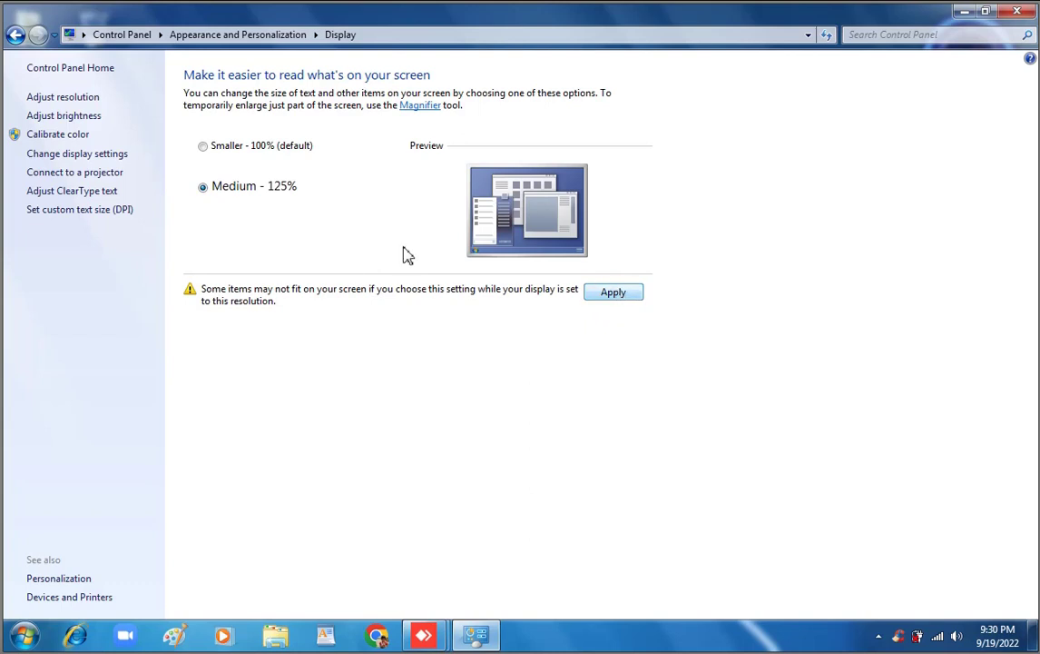
{"action": "left_click", "coordinate": [203, 148]}
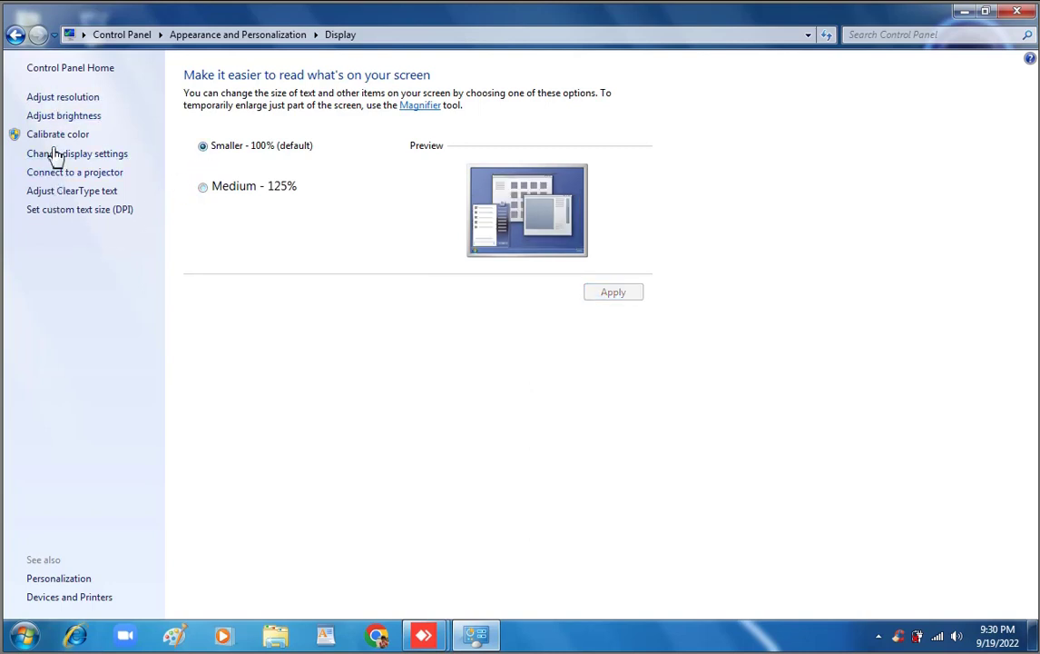
Lower the screen resolution to 1280 × 720, apply it, and keep the changes.
{"action": "left_click", "coordinate": [55, 101]}
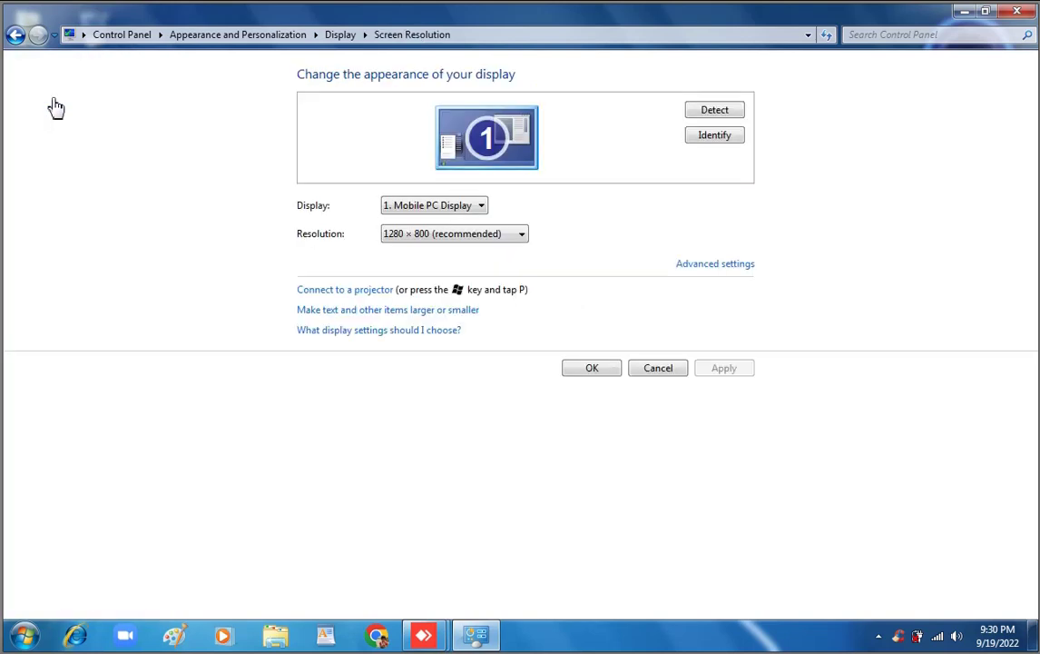
{"action": "left_click", "coordinate": [496, 236]}
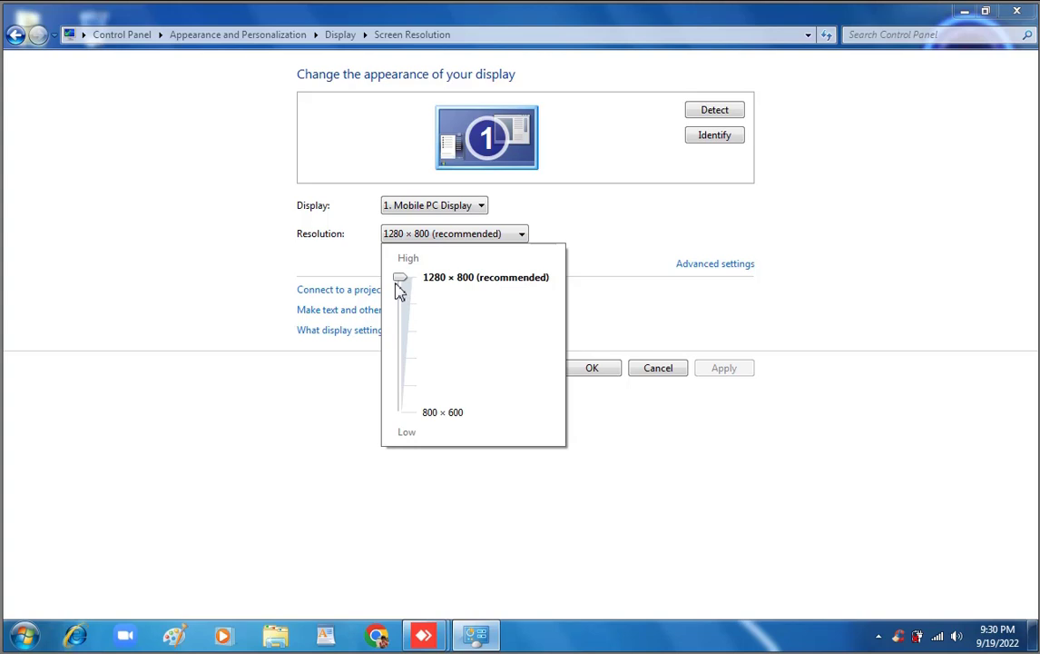
{"action": "left_click_drag", "start_coordinate": [402, 281], "coordinate": [402, 333]}
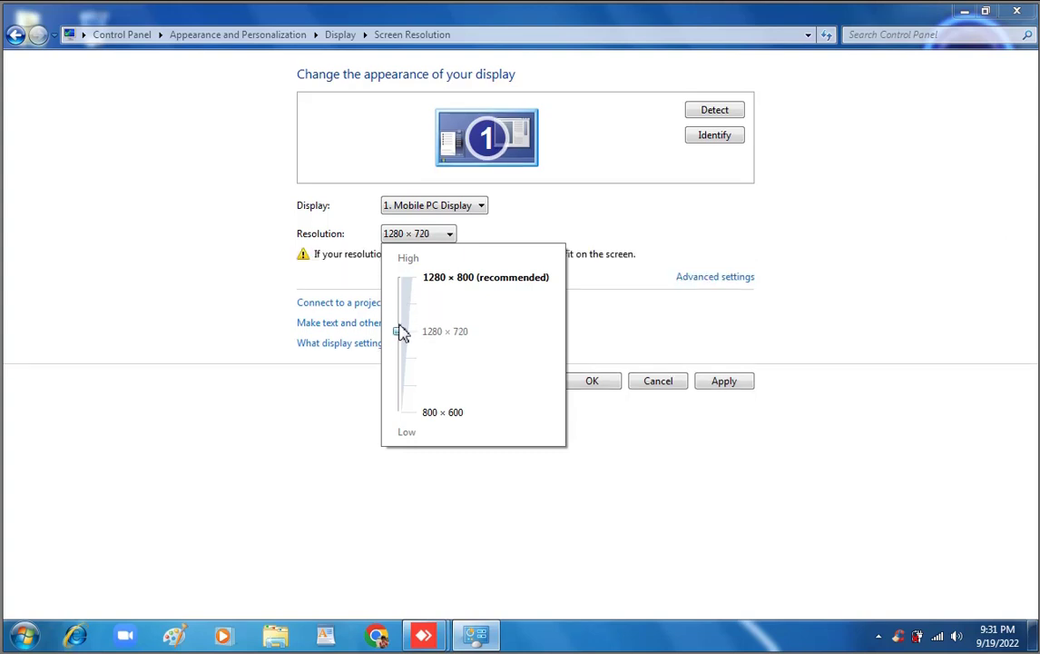
{"action": "left_click", "coordinate": [720, 389]}
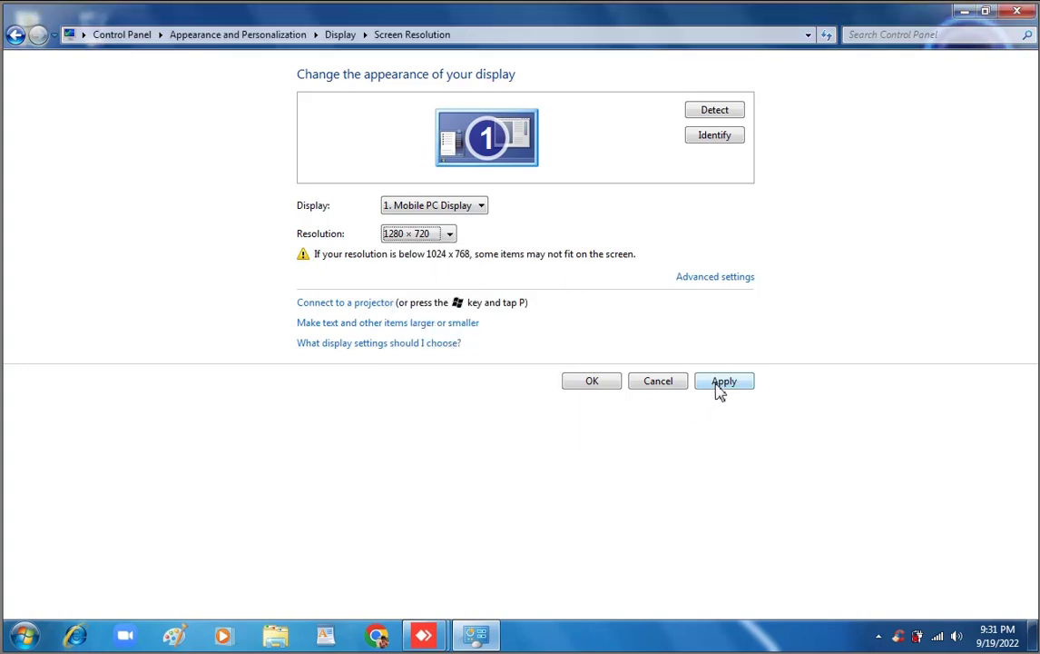
{"action": "left_click", "coordinate": [720, 388]}
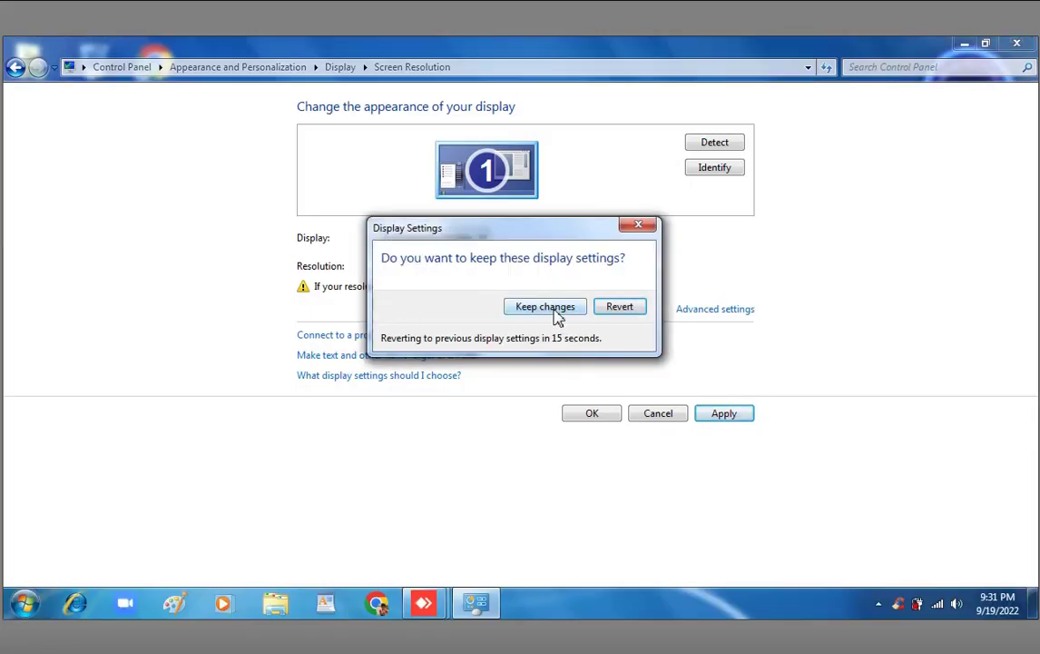
{"action": "left_click", "coordinate": [545, 307]}
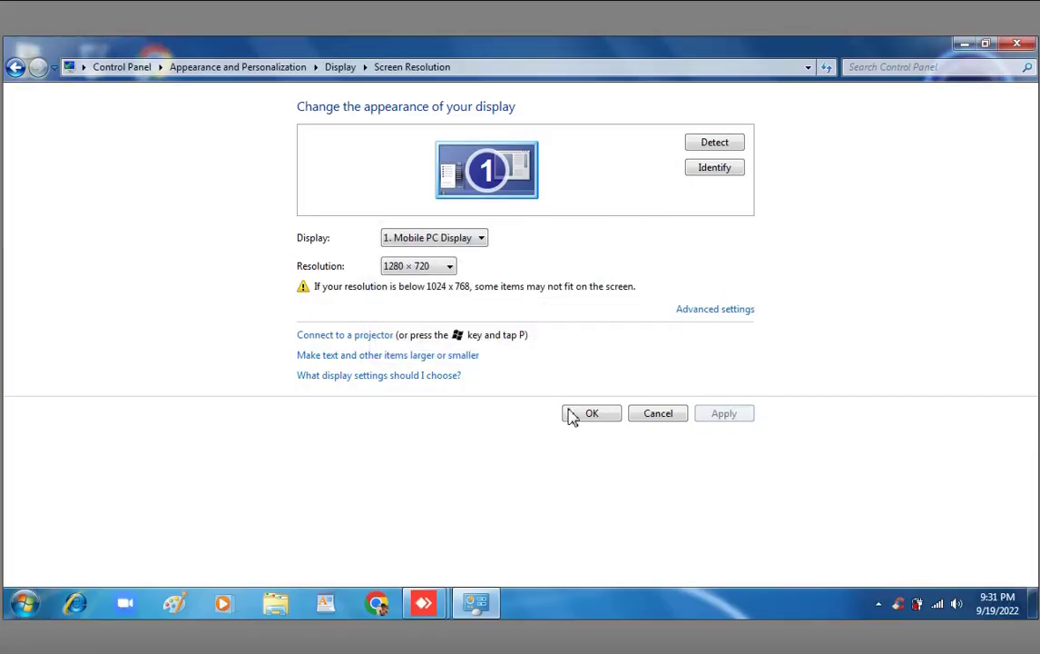
Select 1024 × 768 in the Resolution list without applying it yet.
{"action": "left_click", "coordinate": [964, 44]}
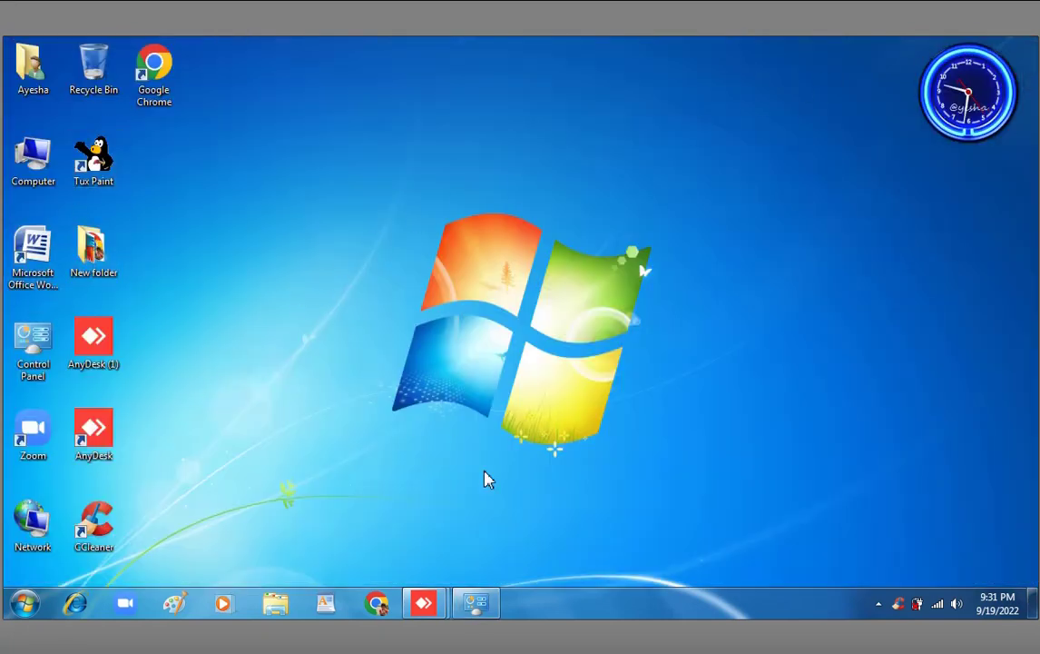
{"action": "left_click", "coordinate": [465, 602]}
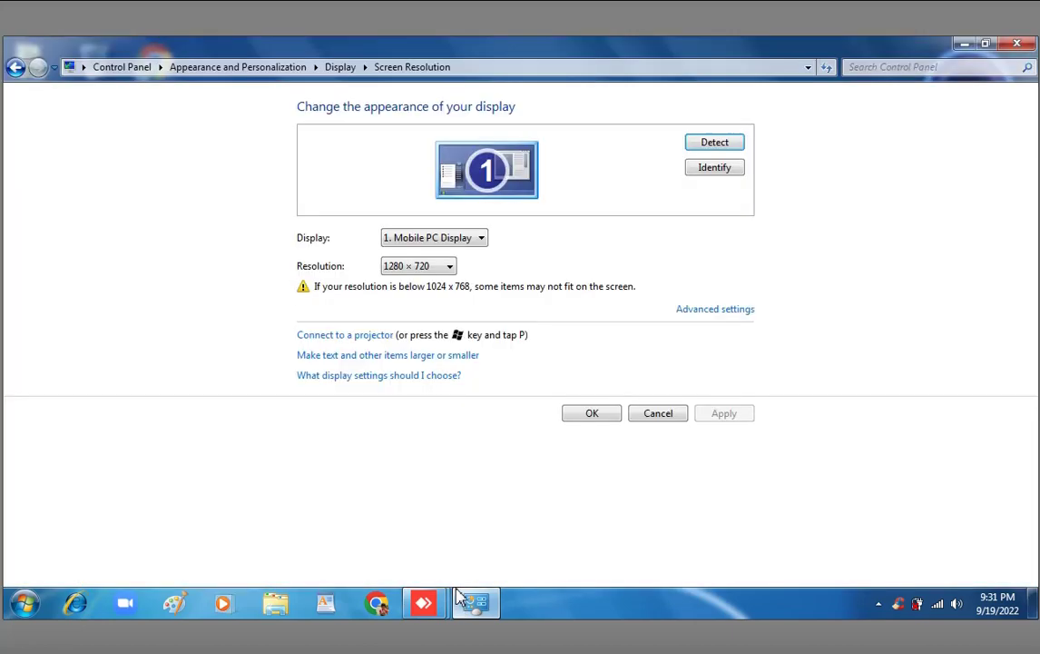
{"action": "left_click", "coordinate": [434, 267]}
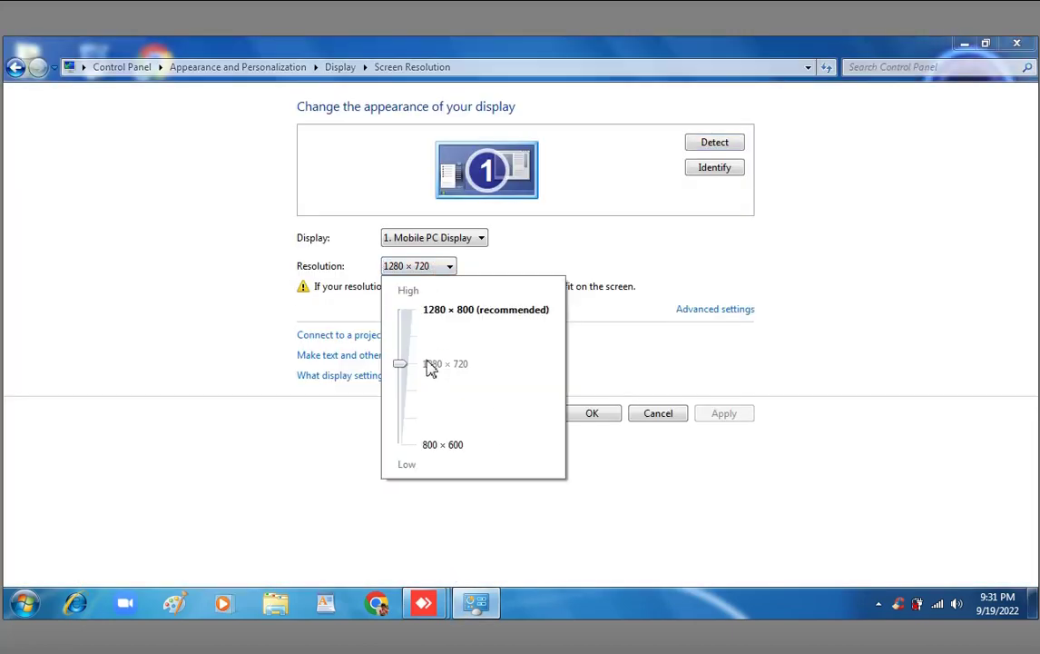
{"action": "left_click", "coordinate": [406, 395]}
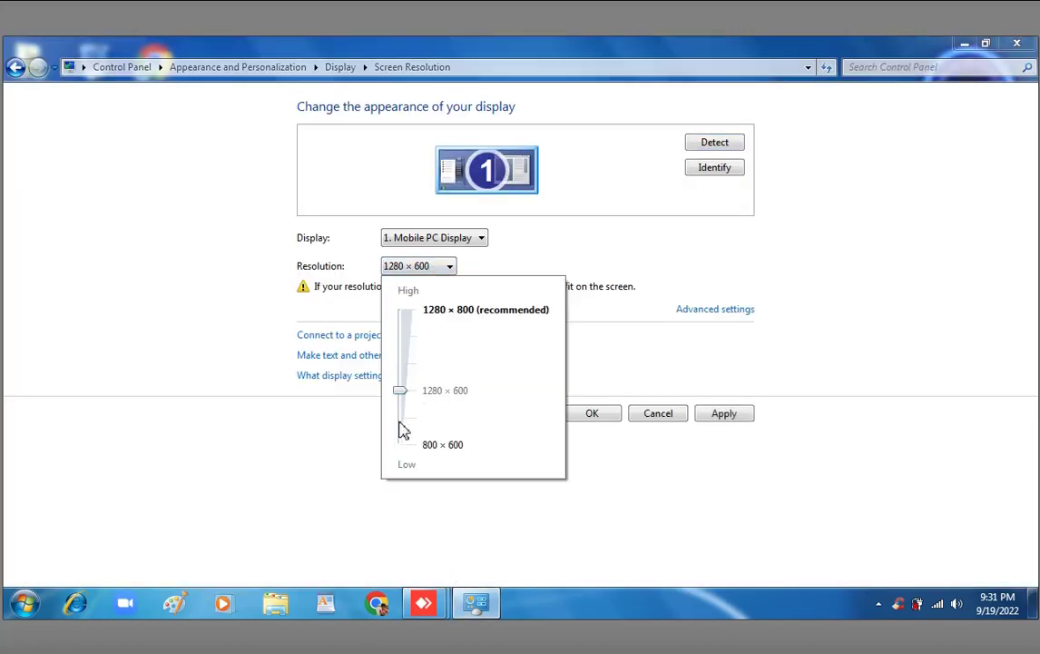
{"action": "left_click", "coordinate": [403, 430]}
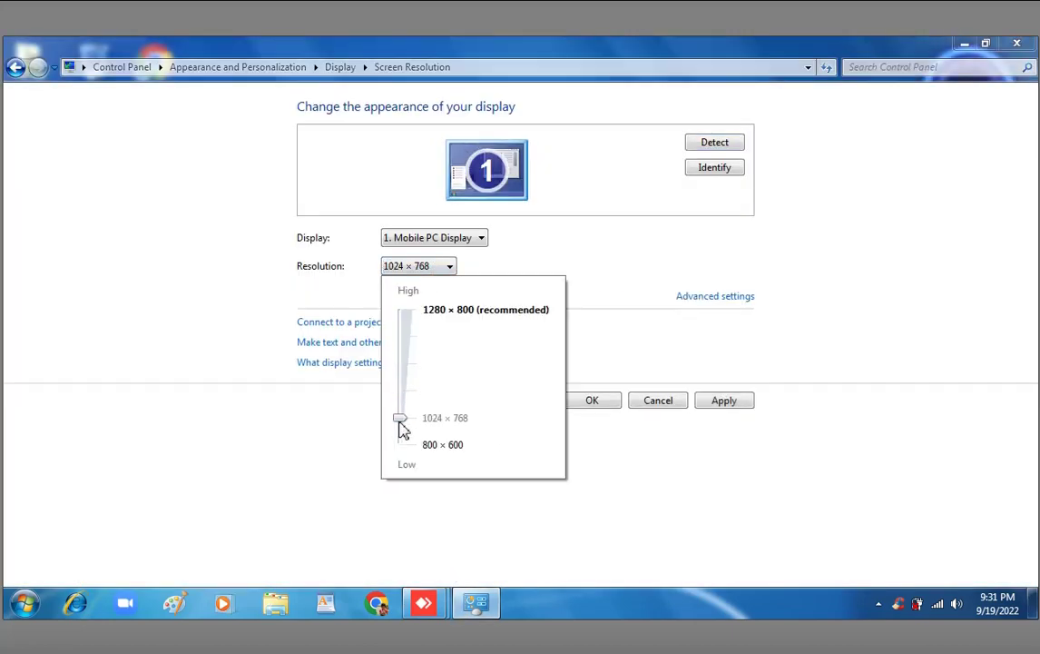
{"action": "left_click", "coordinate": [734, 407]}
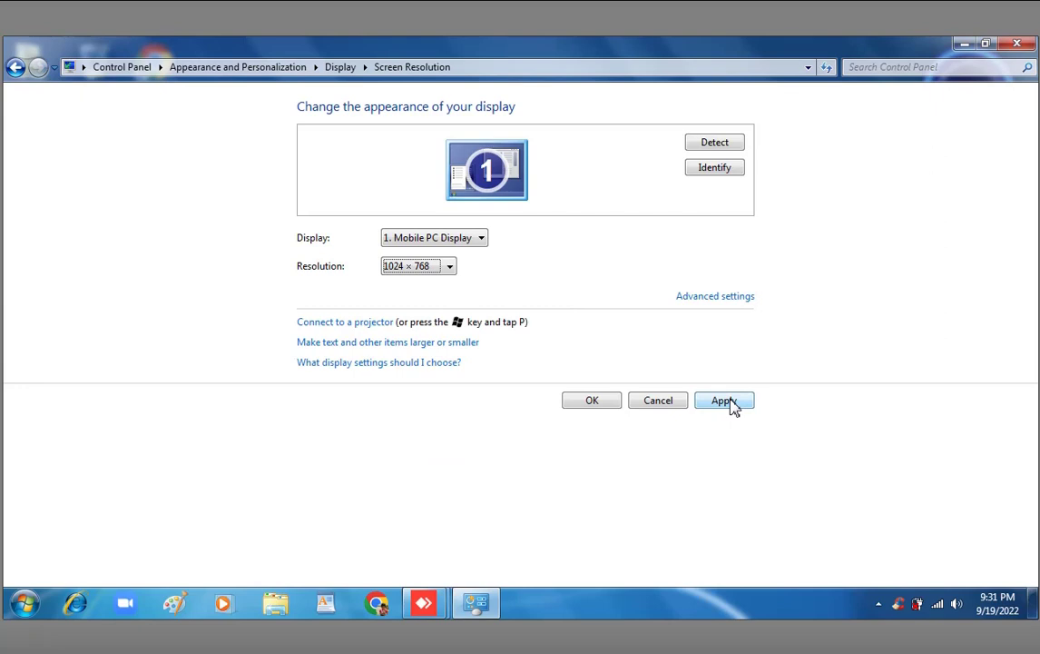
Confirm and keep the 1024 × 768 resolution, then restore the Display window.
{"action": "left_click", "coordinate": [591, 404]}
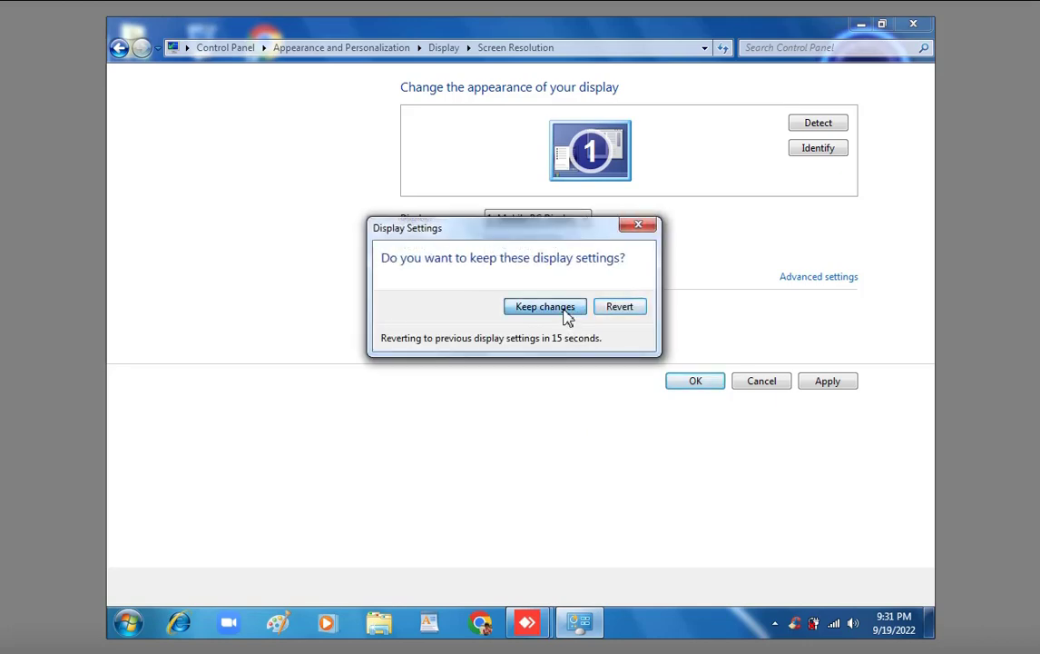
{"action": "left_click", "coordinate": [545, 307]}
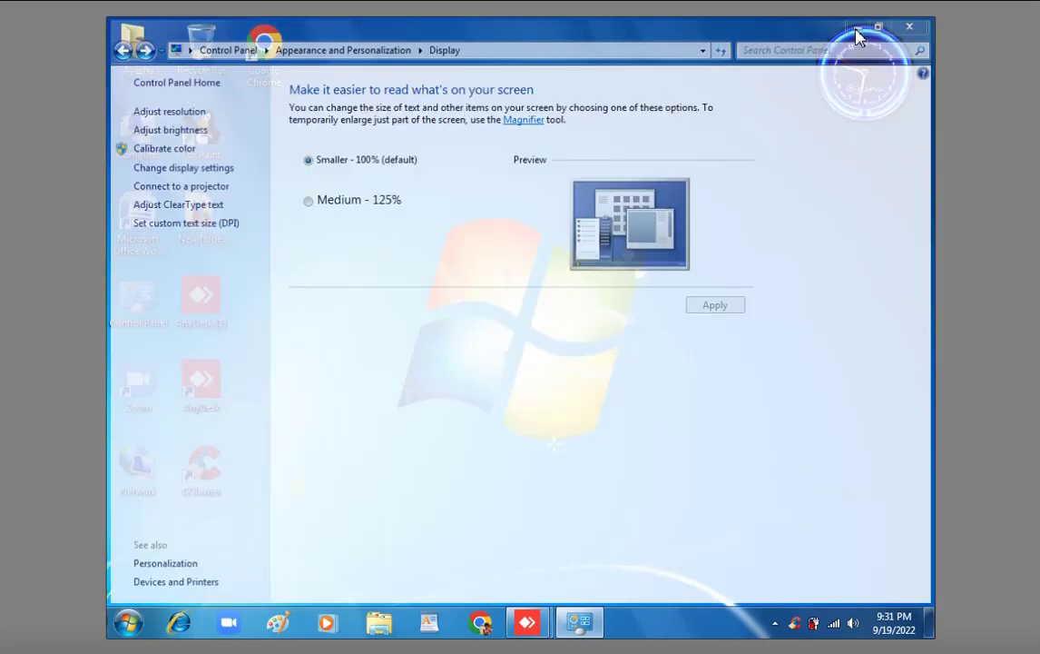
{"action": "left_click", "coordinate": [858, 28]}
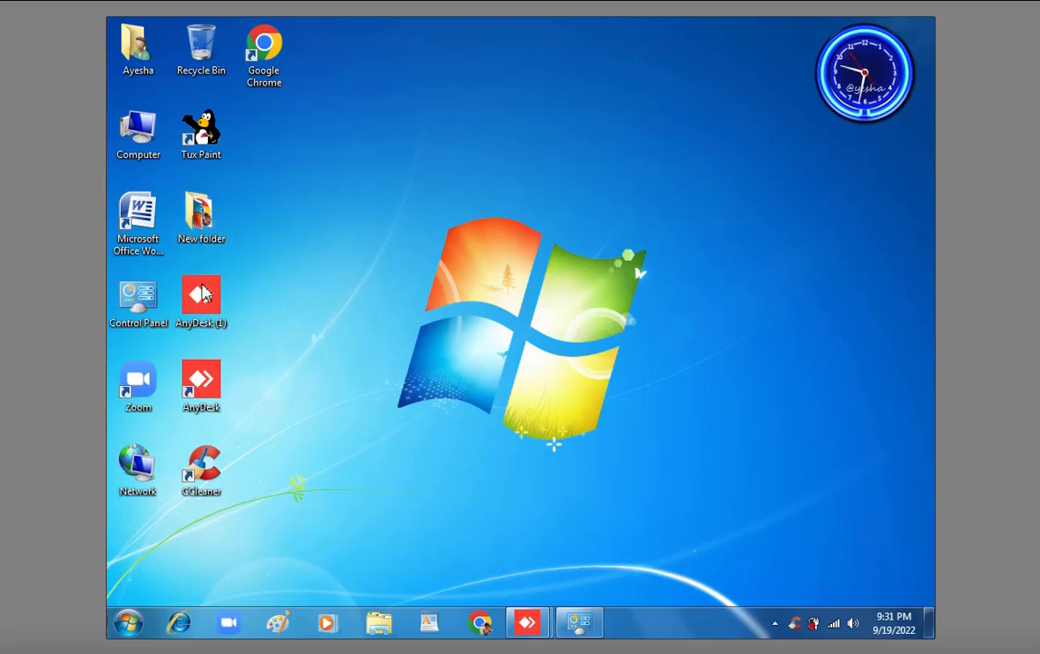
{"action": "left_click", "coordinate": [582, 627]}
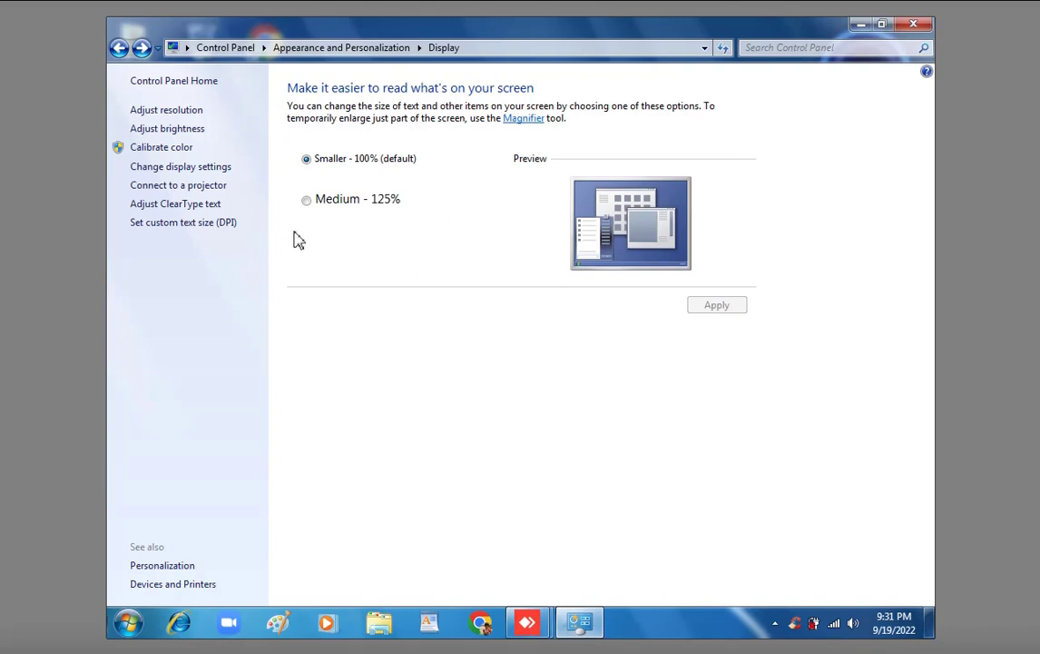
Raise the resolution to the recommended 1280 × 800 and keep the changes.
{"action": "left_click", "coordinate": [173, 113]}
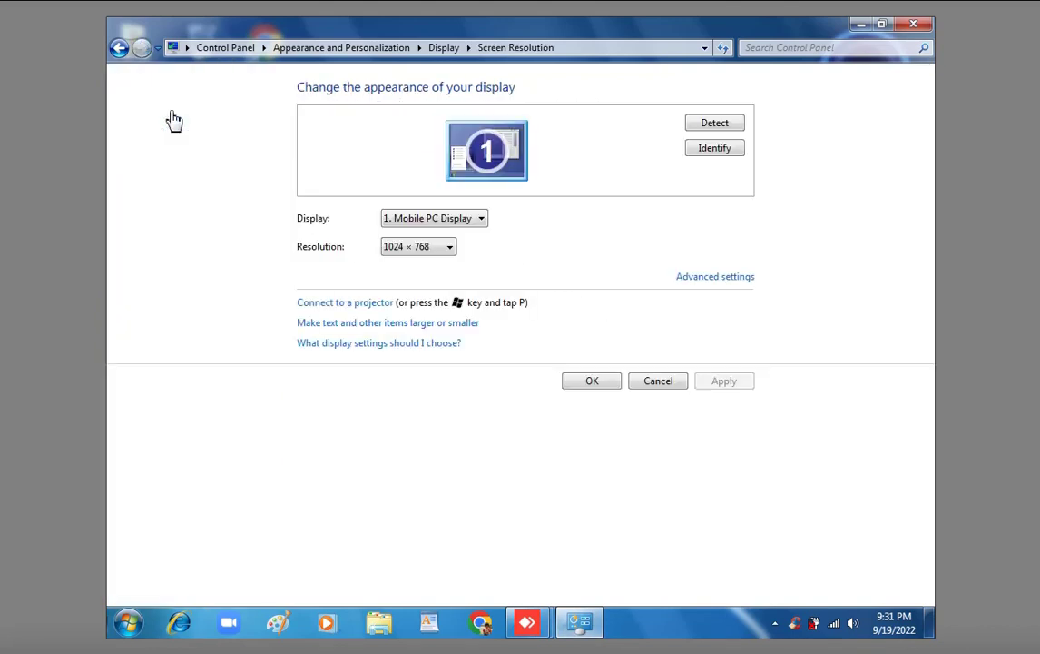
{"action": "left_click", "coordinate": [426, 249]}
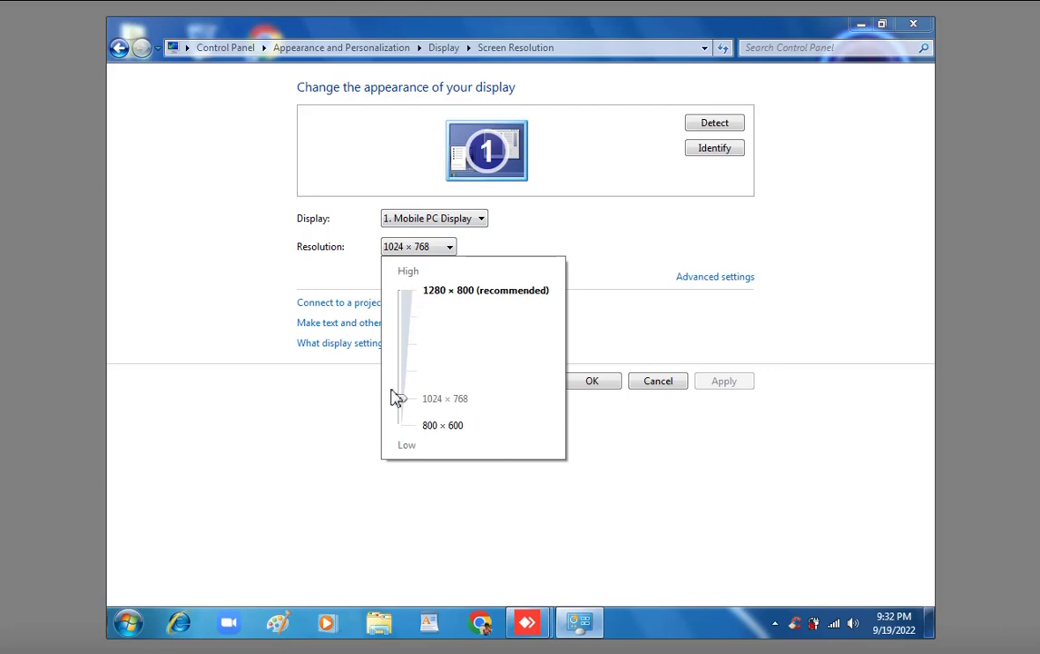
{"action": "left_click_drag", "start_coordinate": [400, 400], "coordinate": [410, 295]}
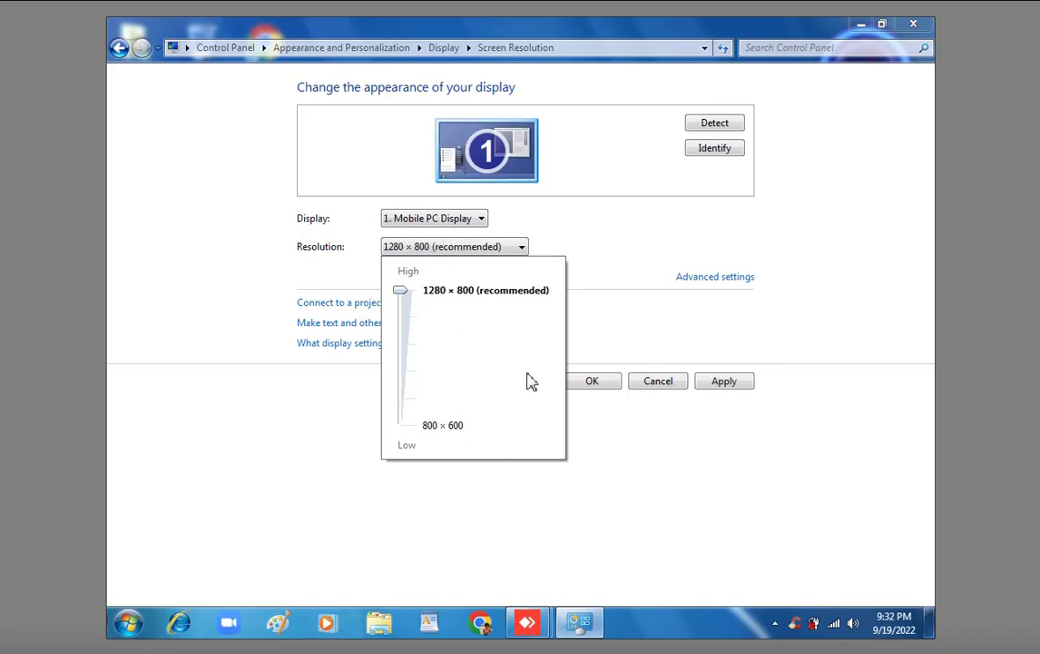
{"action": "left_click", "coordinate": [582, 383]}
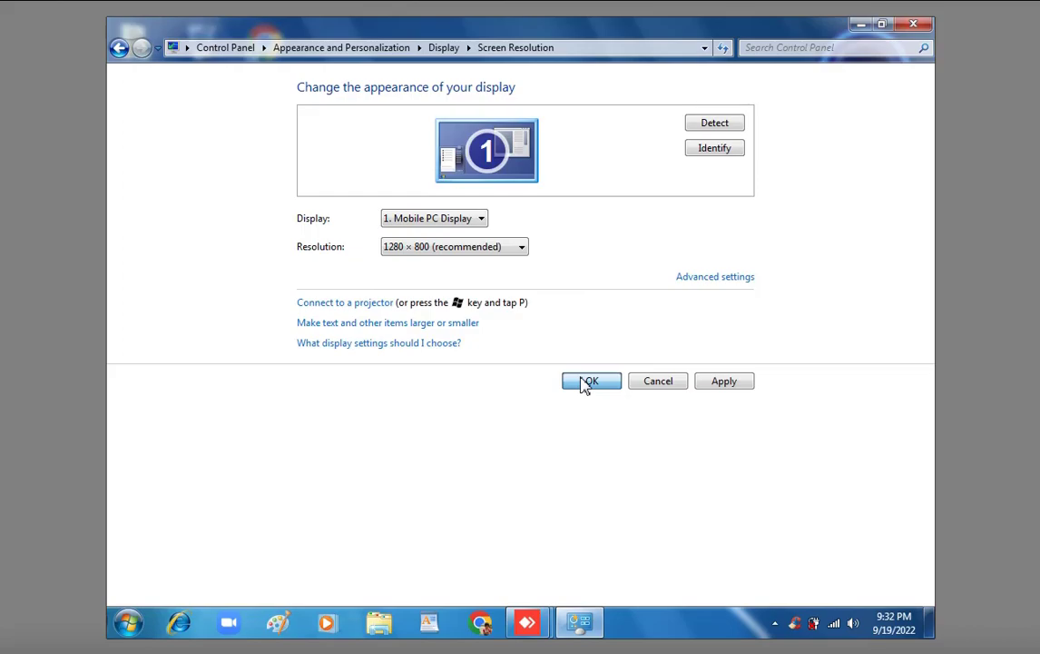
{"action": "left_click", "coordinate": [586, 382]}
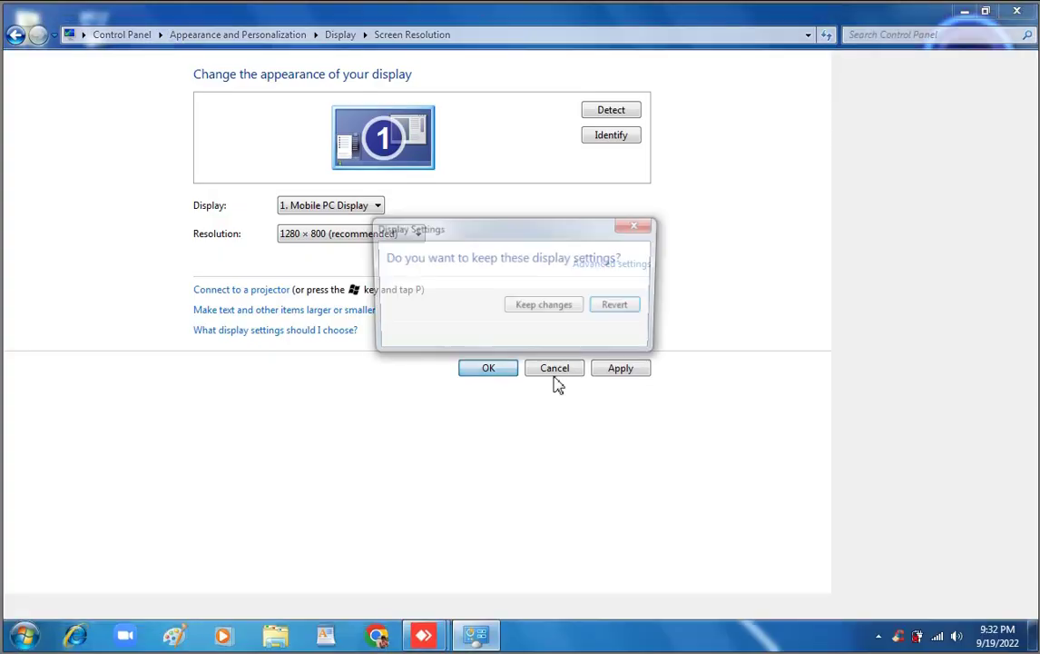
{"action": "left_click", "coordinate": [536, 309]}
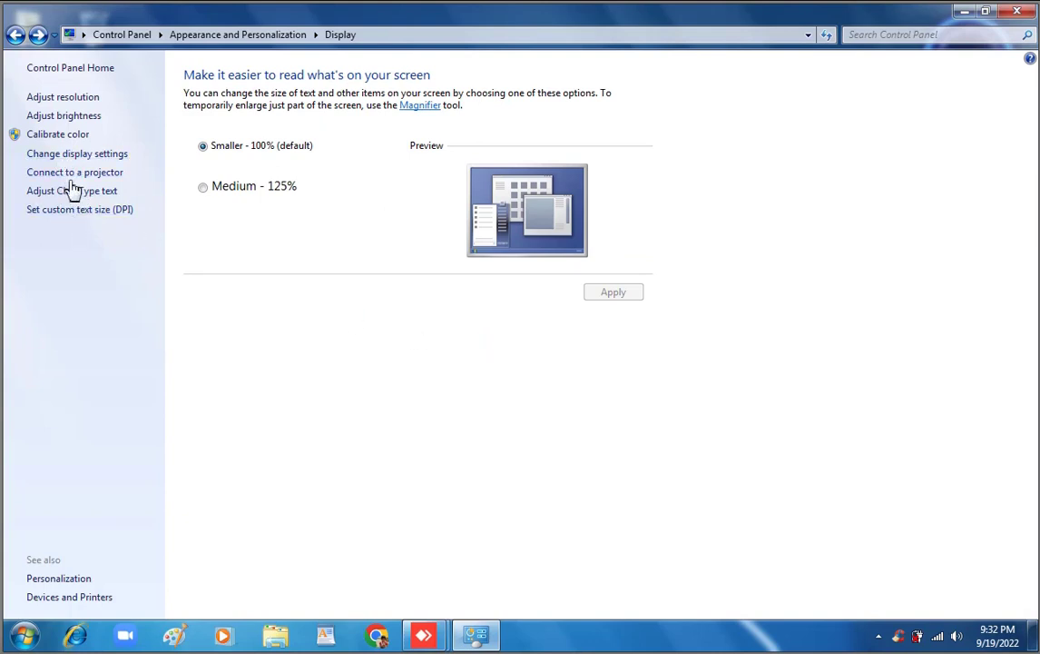
{"action": "left_click", "coordinate": [63, 117]}
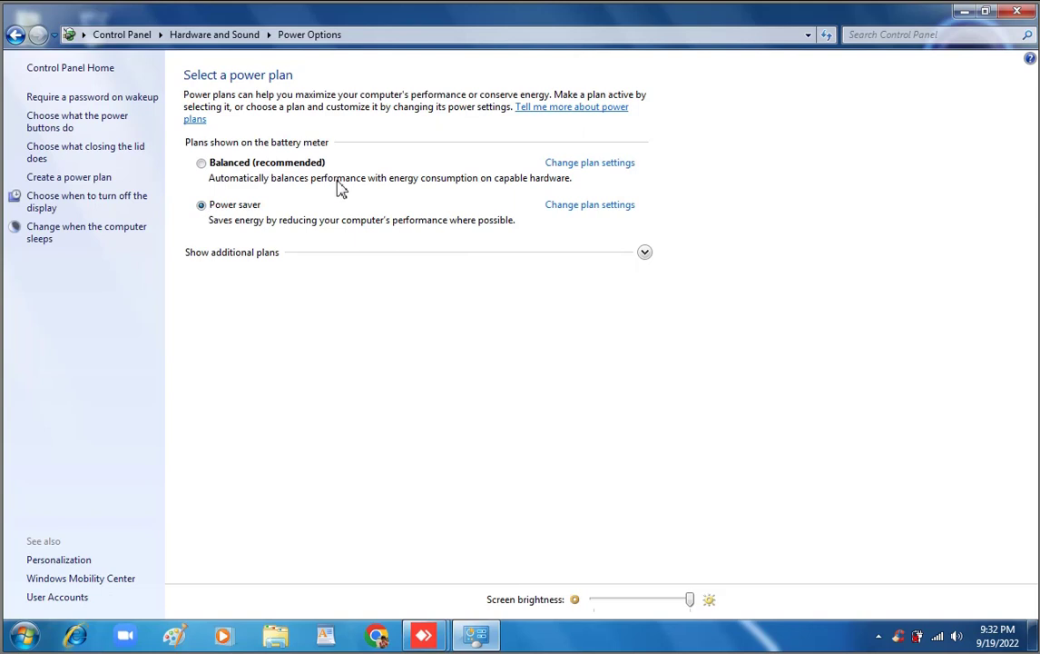
{"action": "left_click", "coordinate": [15, 35]}
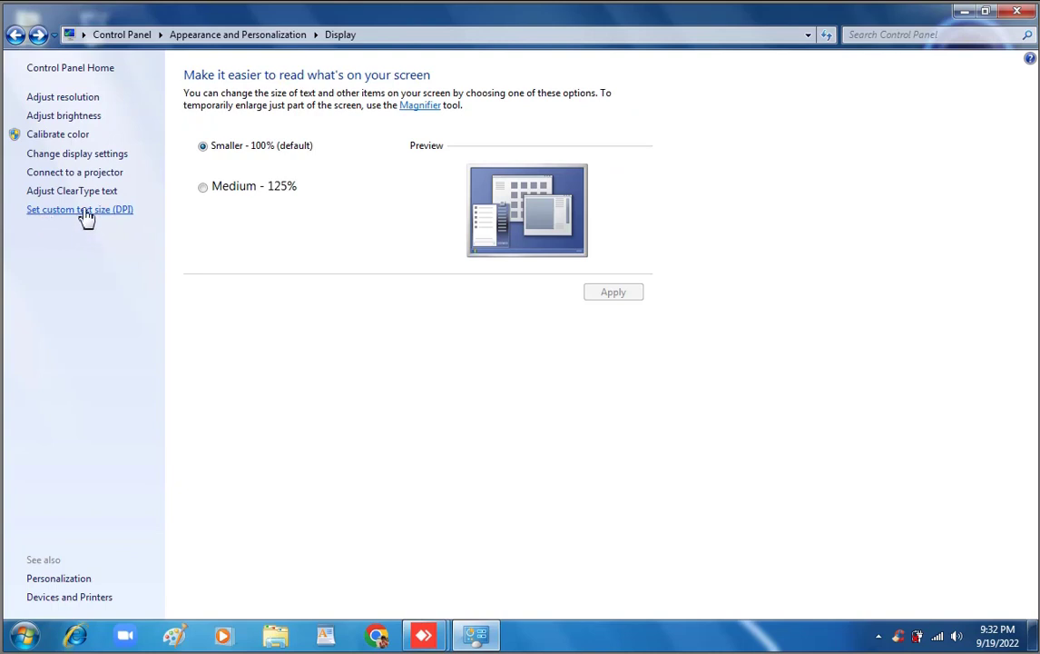
In Custom DPI Setting, try 125%, 150% and 200% scaling, finally settling on 125%.
{"action": "left_click", "coordinate": [85, 217]}
{"action": "left_click_drag", "start_coordinate": [170, 67], "coordinate": [704, 114]}
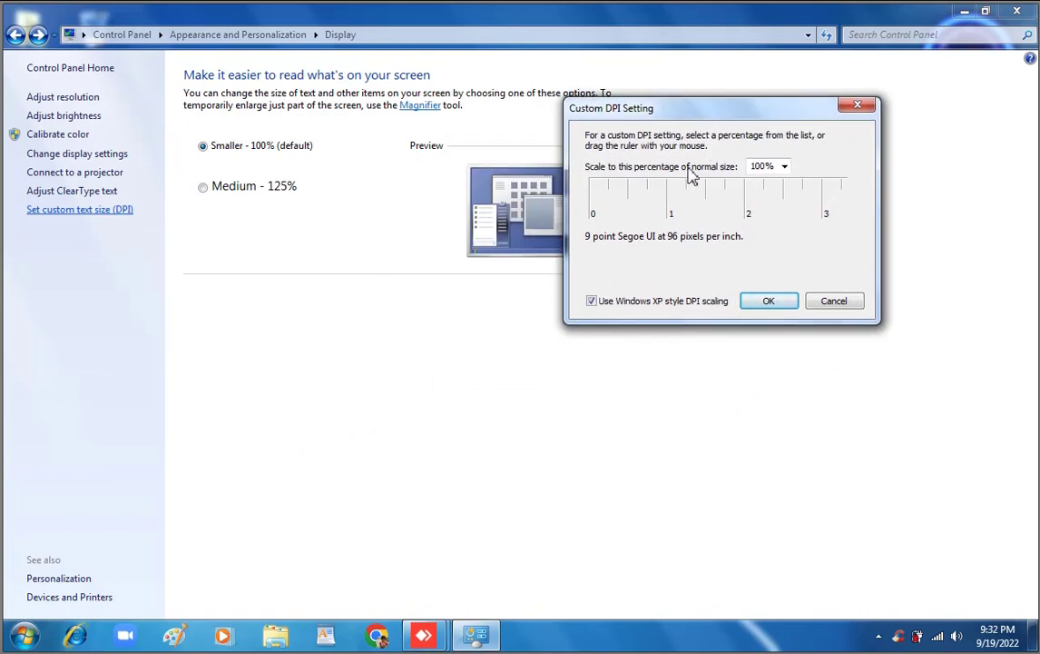
{"action": "left_click", "coordinate": [784, 166]}
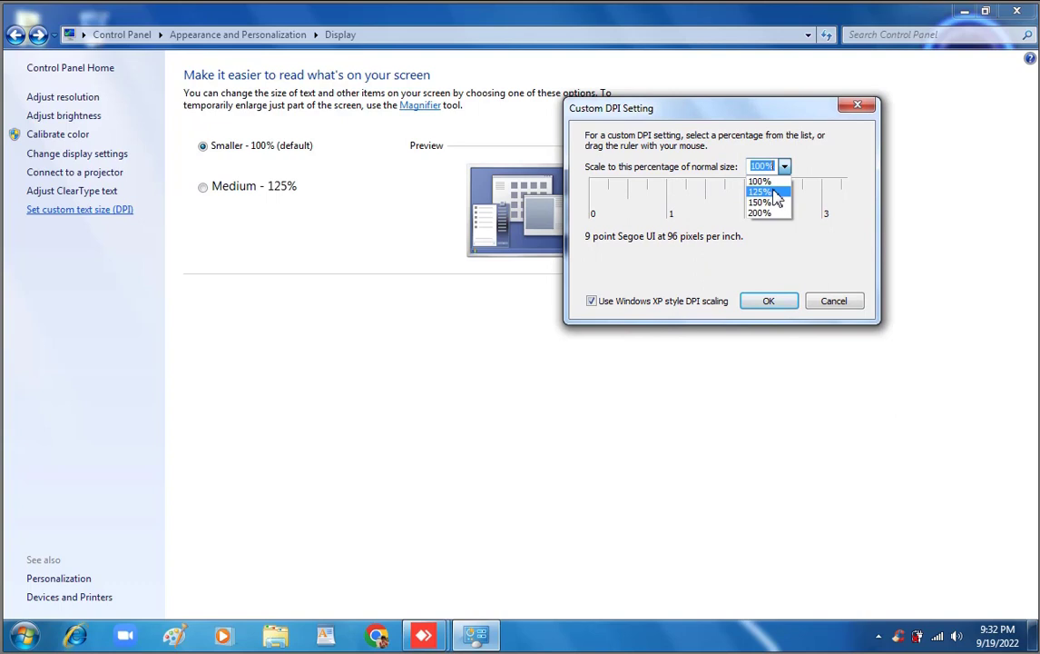
{"action": "left_click", "coordinate": [776, 200]}
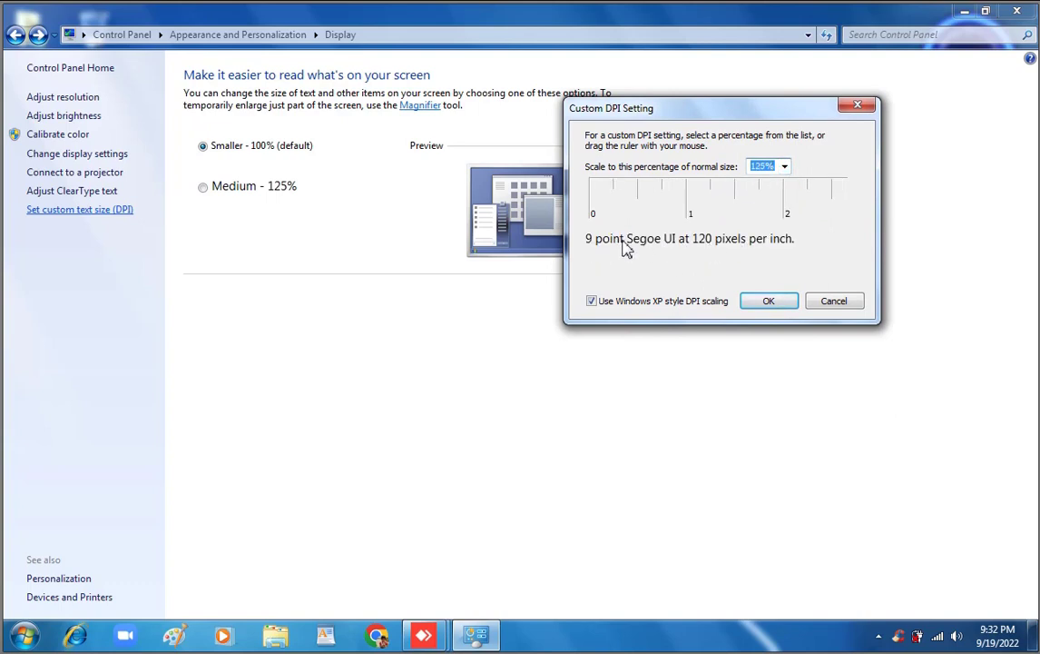
{"action": "left_click", "coordinate": [786, 167]}
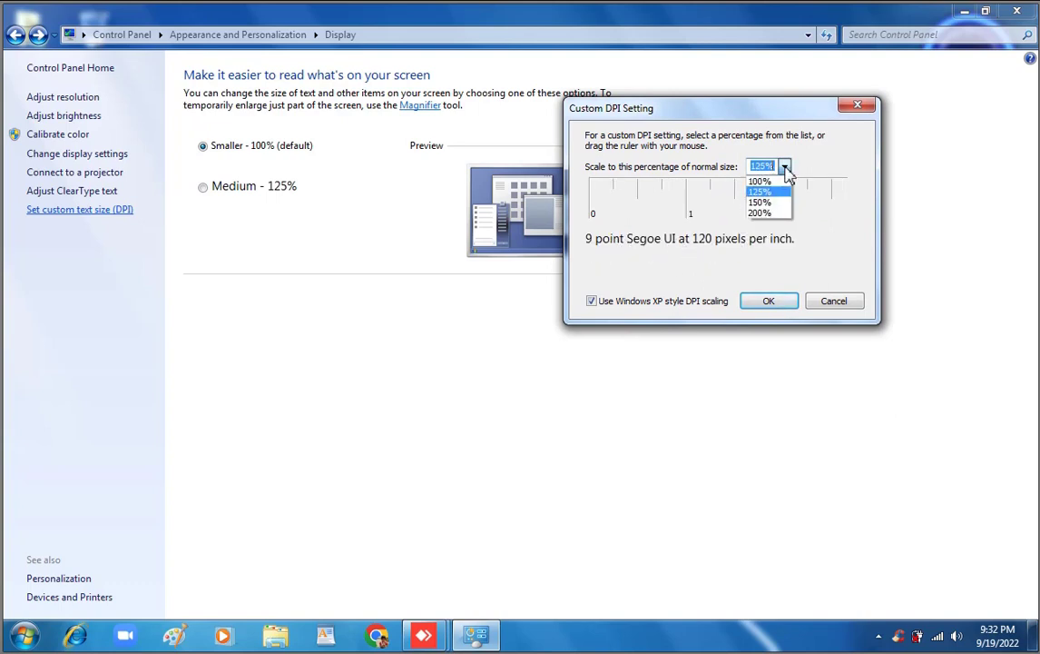
{"action": "left_click", "coordinate": [761, 201]}
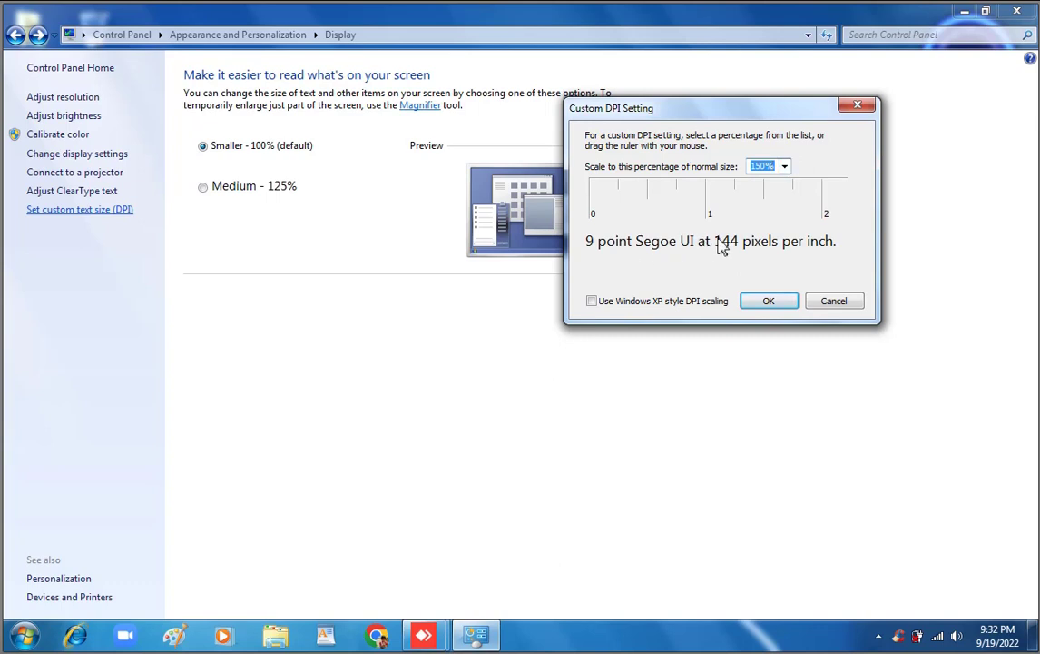
{"action": "left_click", "coordinate": [787, 168]}
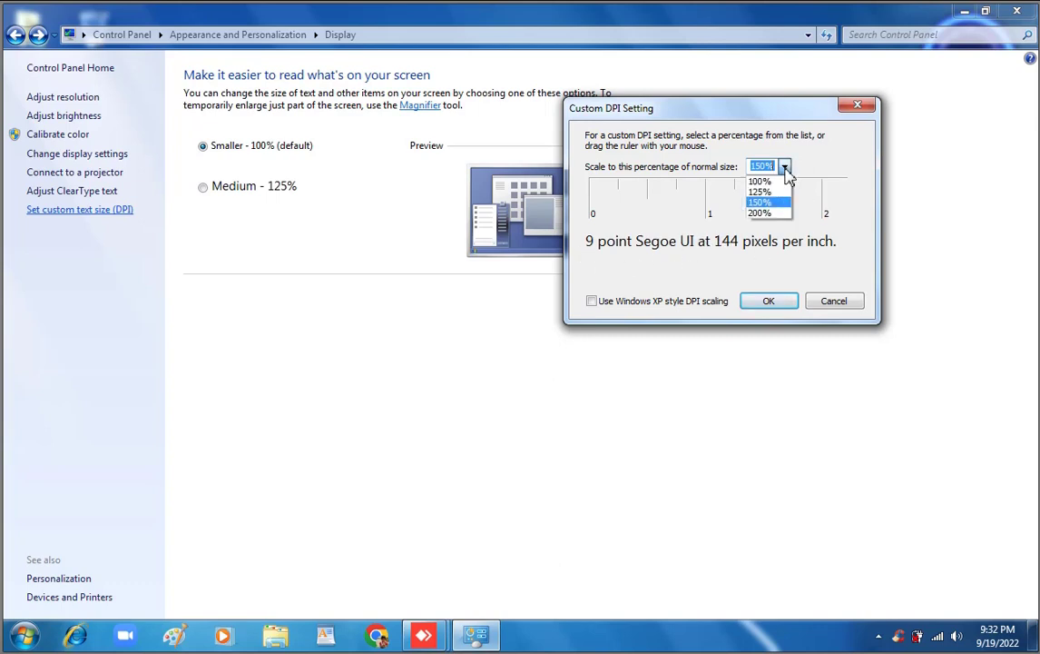
{"action": "left_click", "coordinate": [777, 216]}
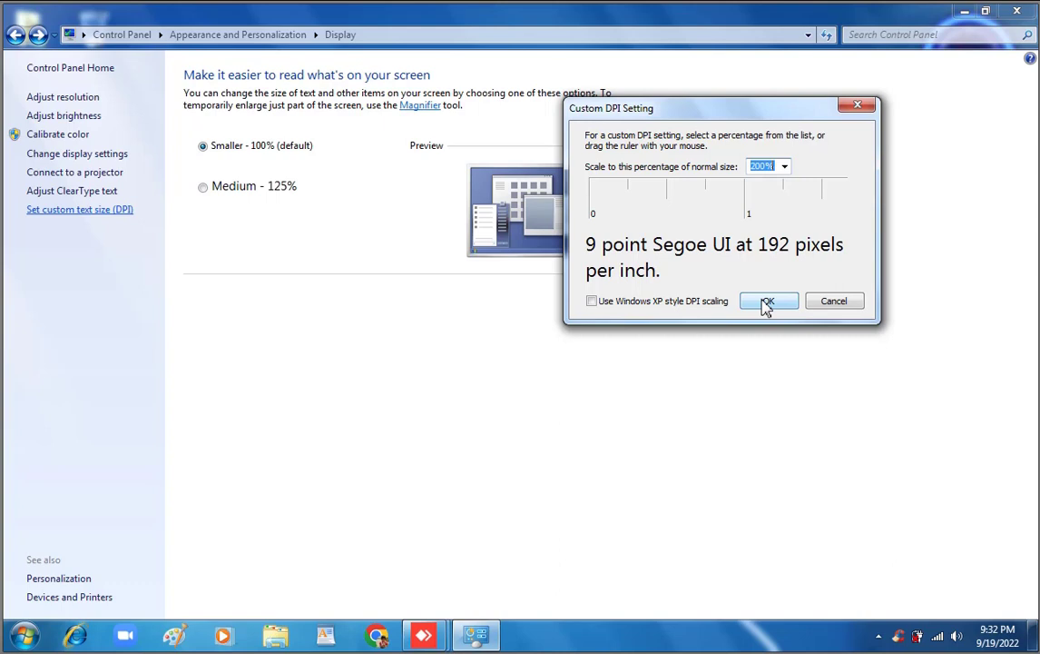
{"action": "left_click", "coordinate": [785, 167]}
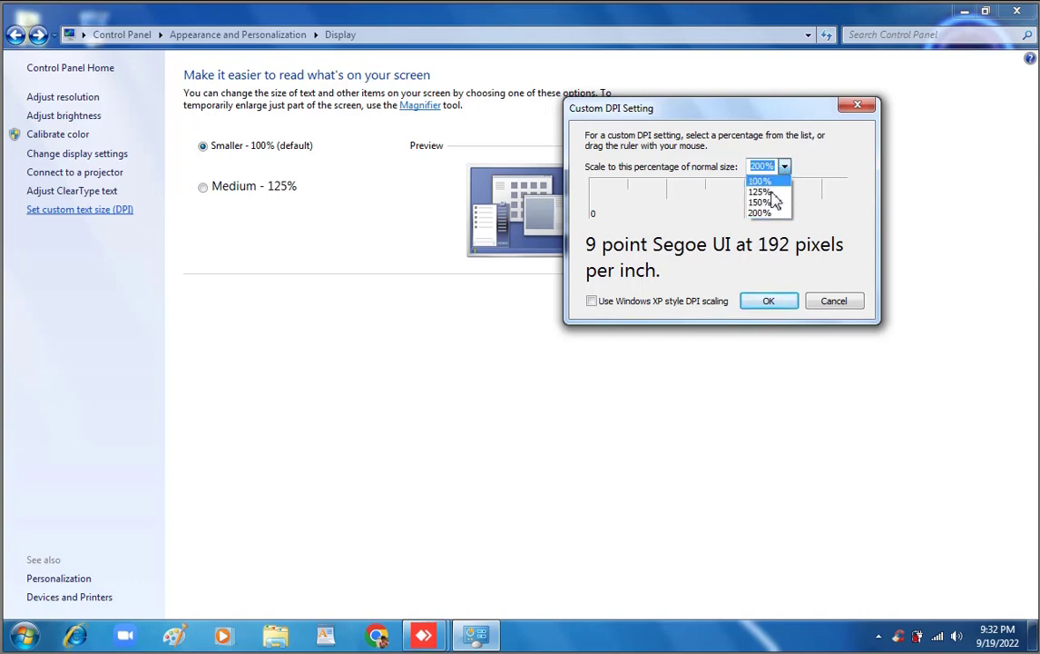
{"action": "left_click", "coordinate": [772, 193]}
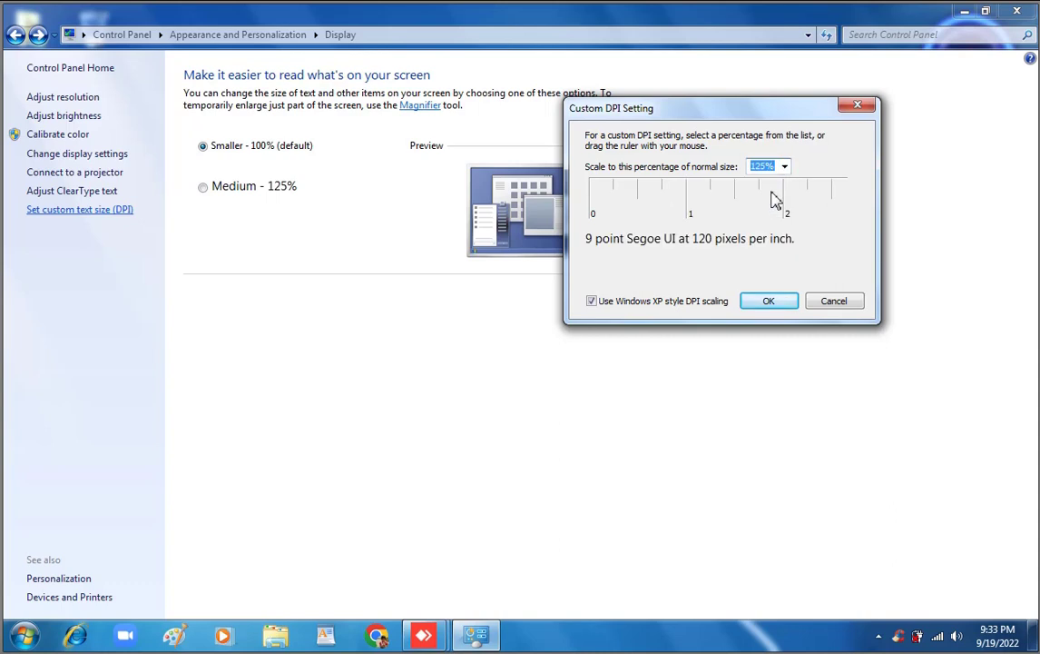
Confirm 125% custom scaling, then reopen Custom DPI Setting, try 100%, and cancel.
{"action": "left_click", "coordinate": [770, 302]}
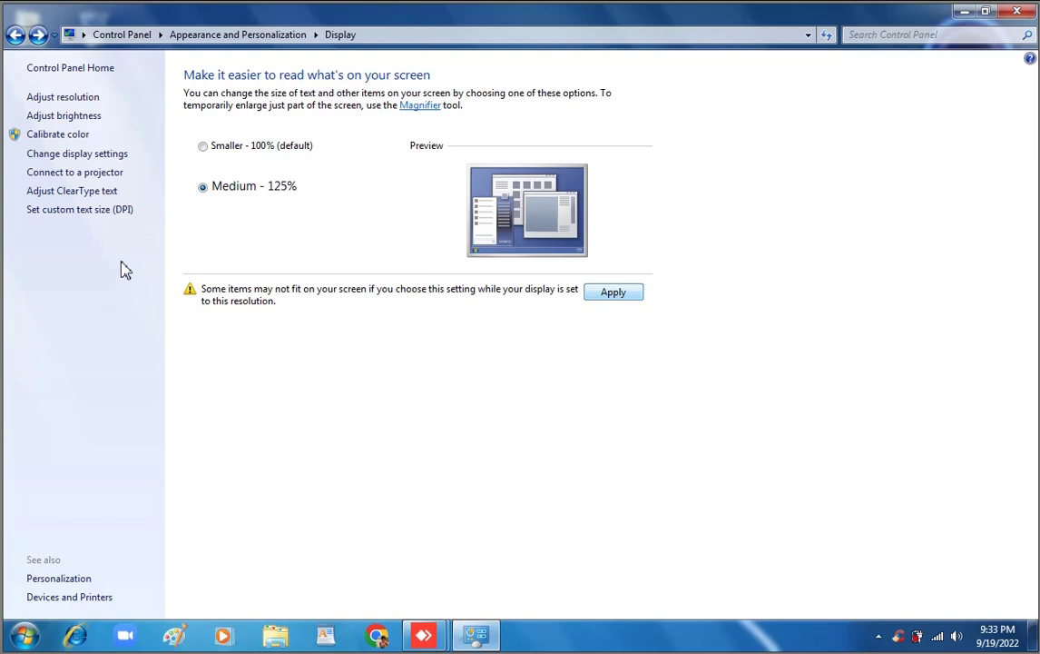
{"action": "left_click", "coordinate": [78, 208]}
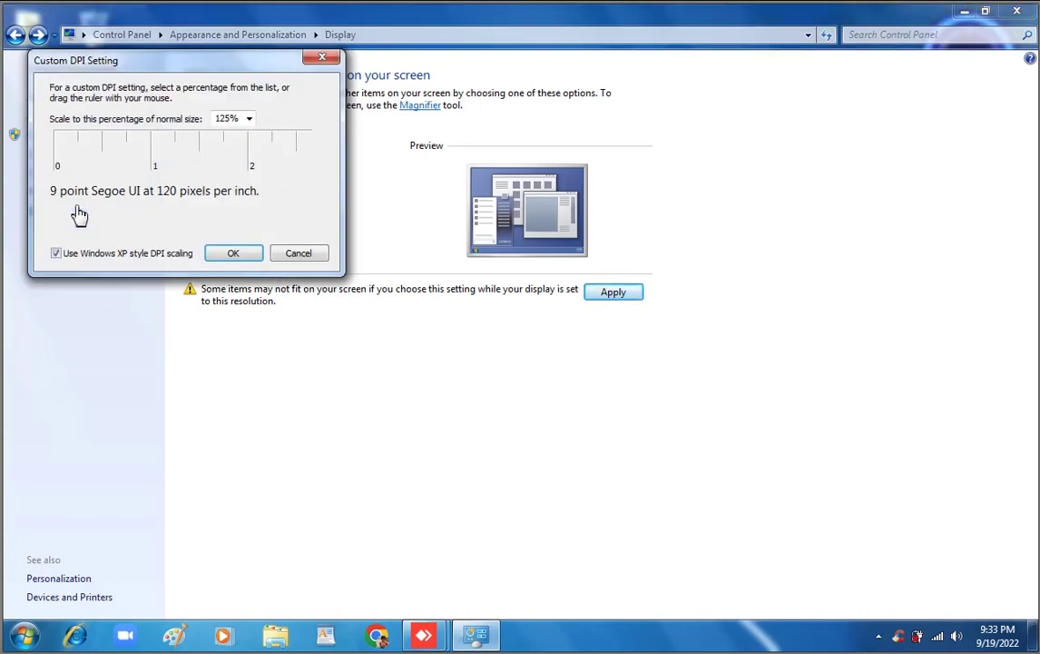
{"action": "left_click_drag", "start_coordinate": [180, 75], "coordinate": [733, 111]}
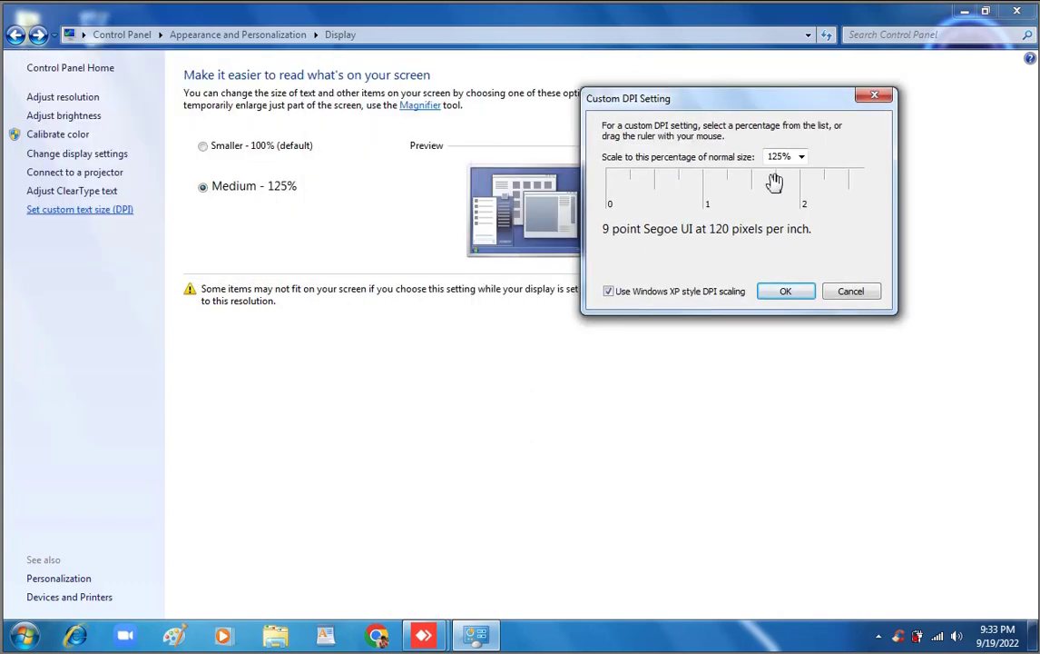
{"action": "left_click", "coordinate": [802, 159]}
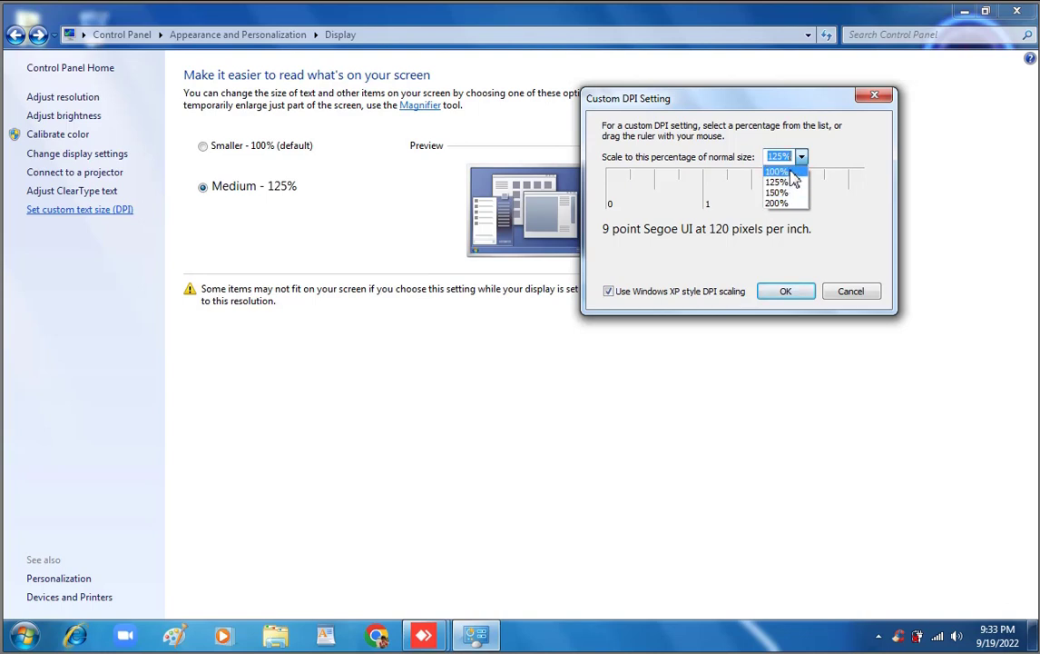
{"action": "left_click", "coordinate": [781, 171]}
{"action": "left_click", "coordinate": [802, 160]}
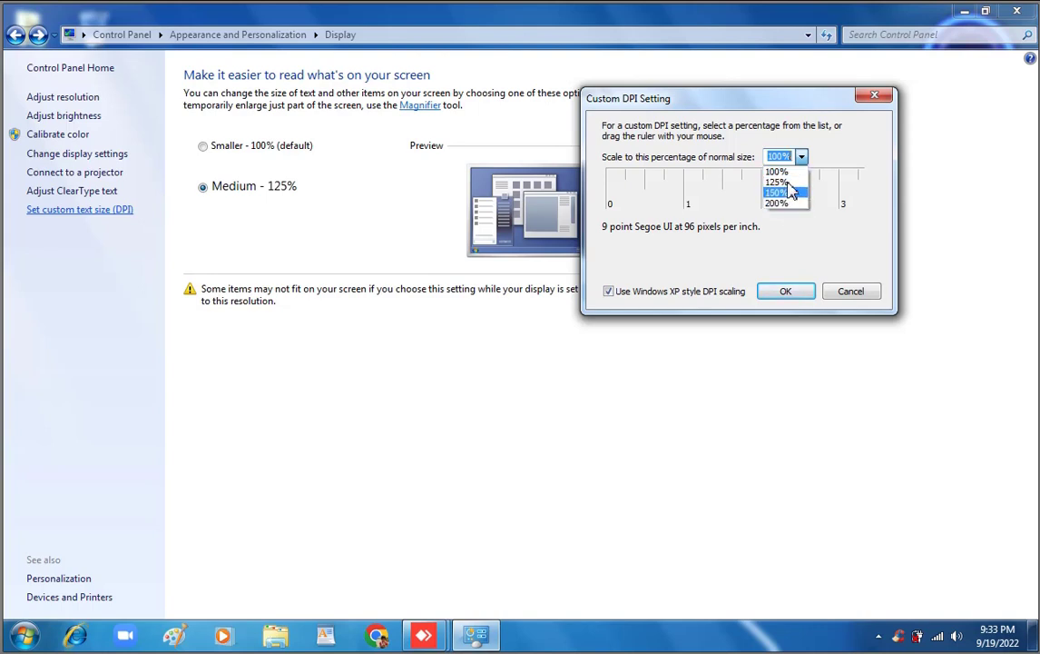
{"action": "left_click", "coordinate": [790, 173]}
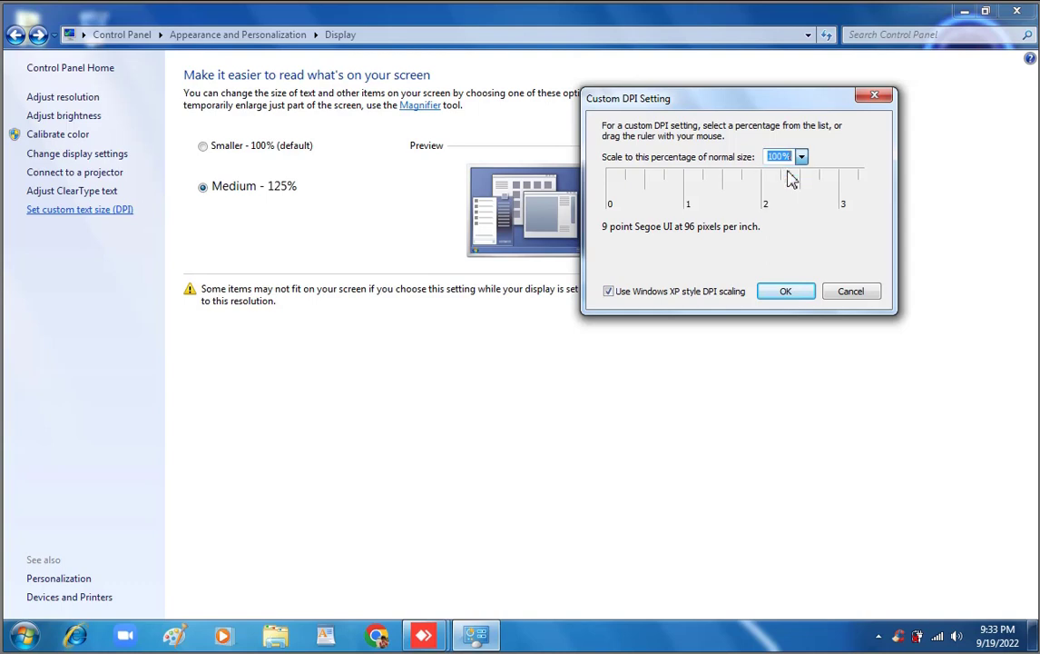
{"action": "left_click", "coordinate": [842, 300]}
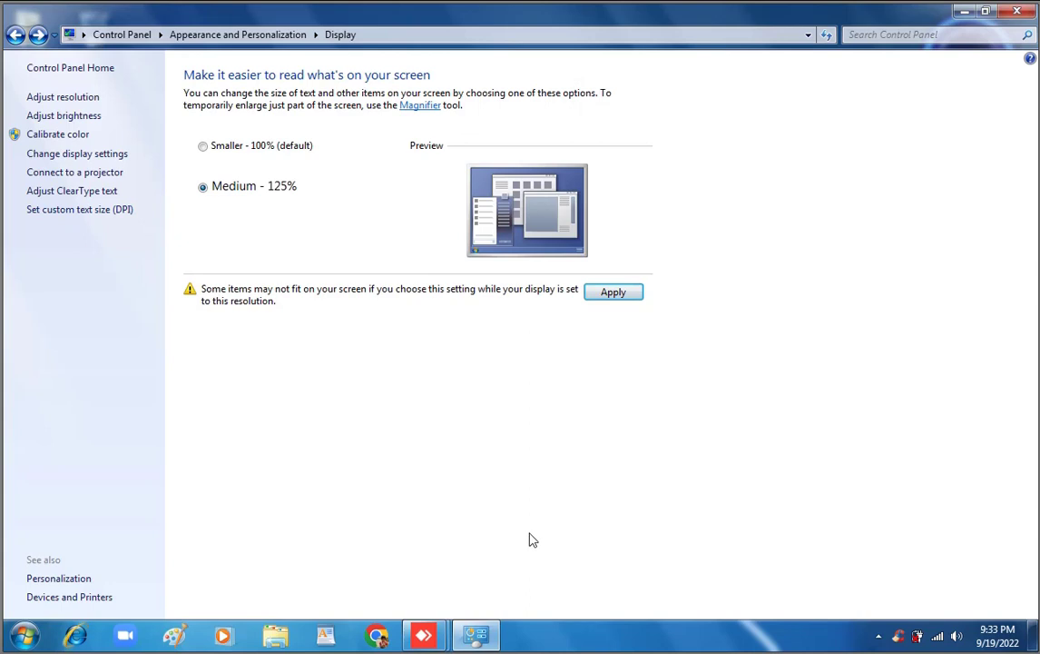